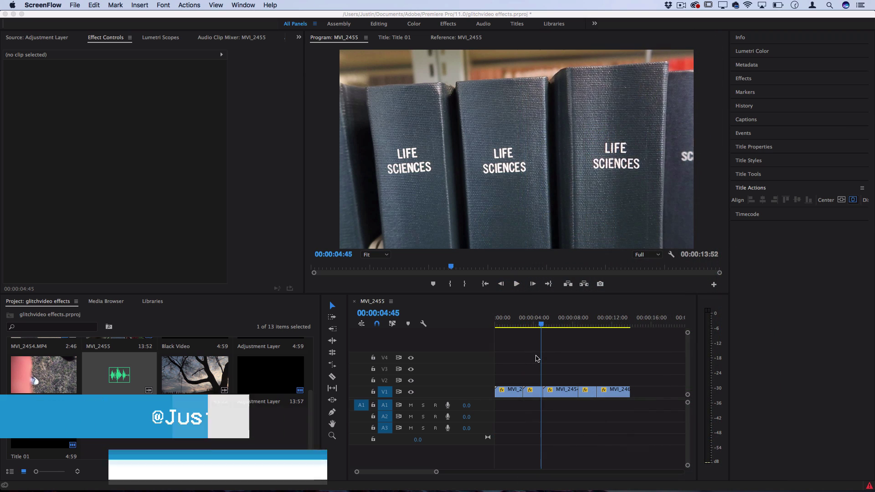
Move the playhead to 00:00:04:50, just before the cut between the MVI_2464 and MVI_2454 clips
left_click(547, 358)
key("equal")
key("equal")
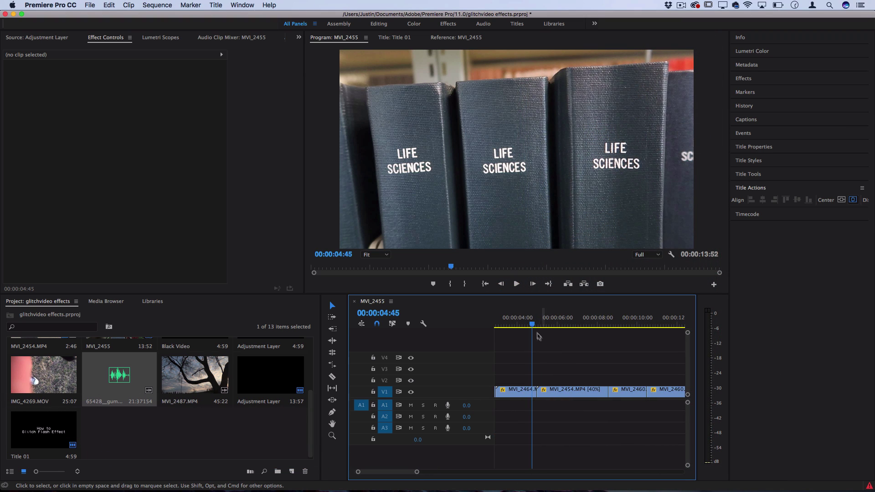
left_click_drag(532, 322, 533, 326)
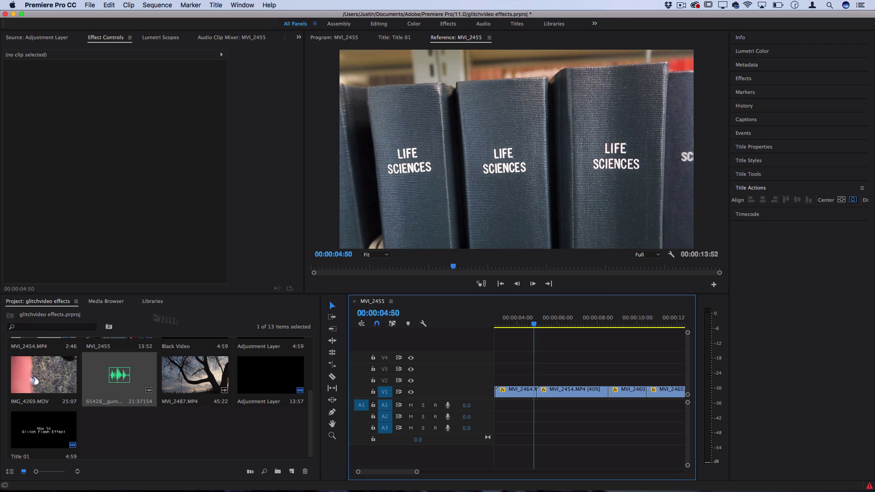
Create a new adjustment layer in the glitchvideo effects project with the default settings
left_click(44, 303)
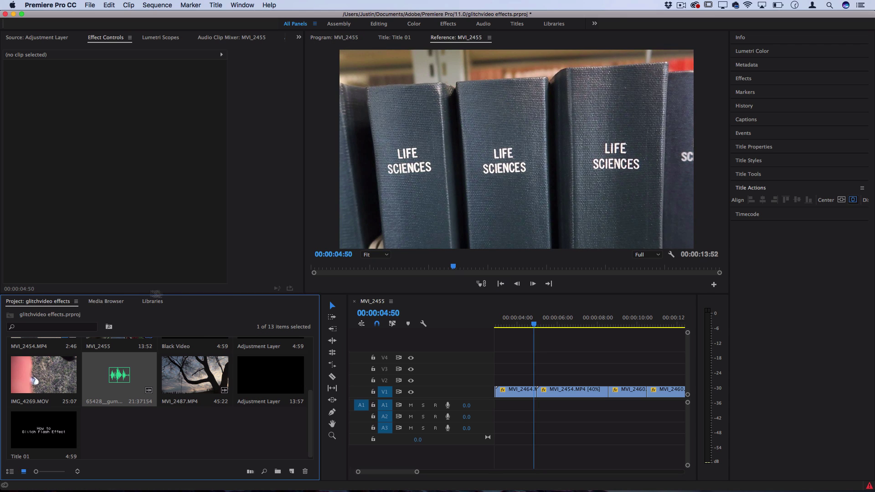
left_click(89, 6)
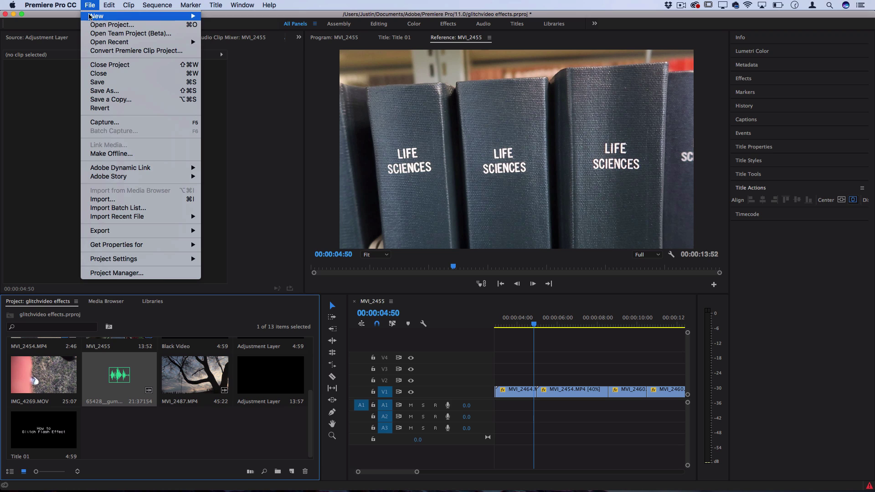
mouse_move(173, 16)
left_click(226, 80)
key("Return")
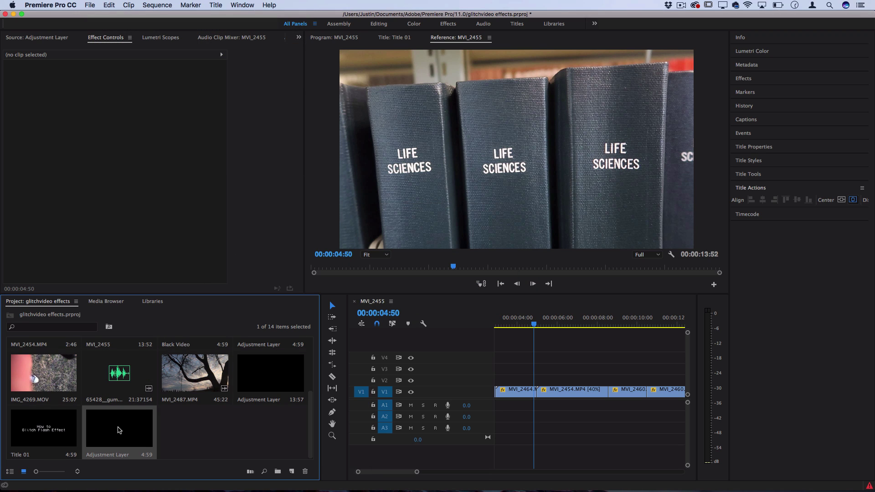
Place the new adjustment layer on V2 over the cut between MVI_2464 and MVI_2454 and trim it to a short clip
left_click_drag(112, 434, 527, 381)
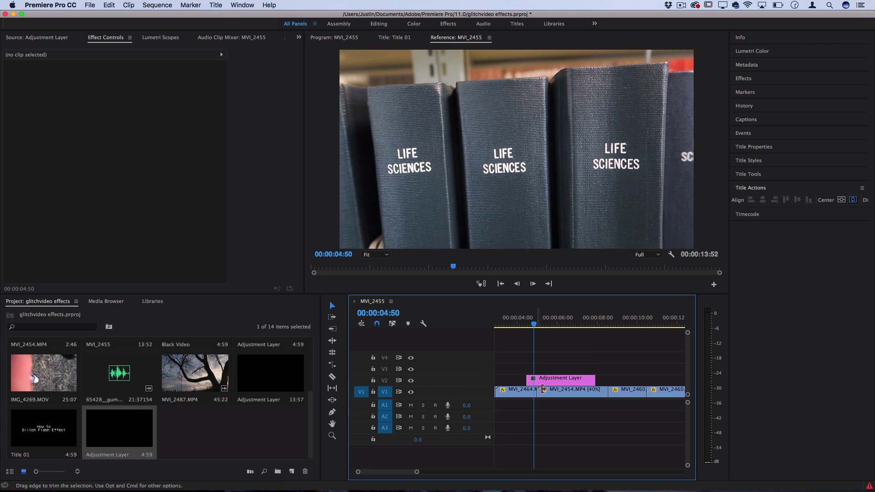
left_click_drag(594, 377, 560, 378)
scroll(545, 380, "up", 2)
scroll(507, 379, "up", 3)
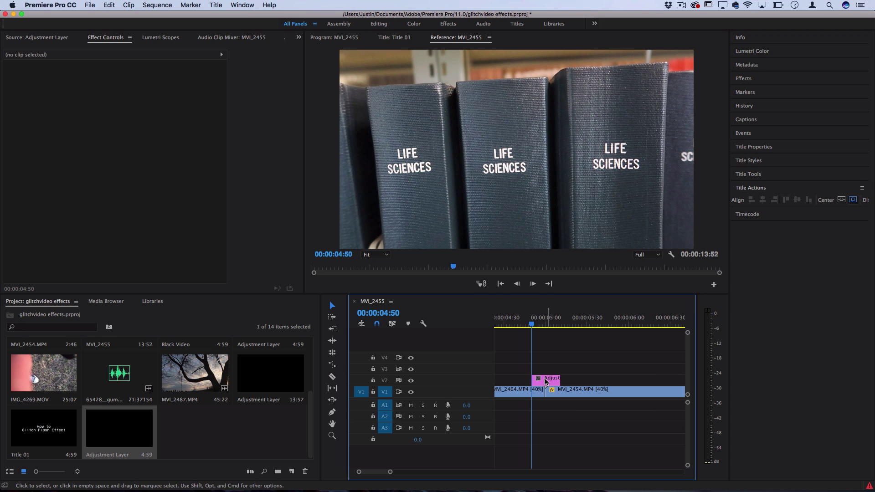
scroll(545, 381, "up", 2)
Position the playhead at 00:00:04:54, inside the adjustment layer and just before the cut
key("Left")
key("Left")
key("Left")
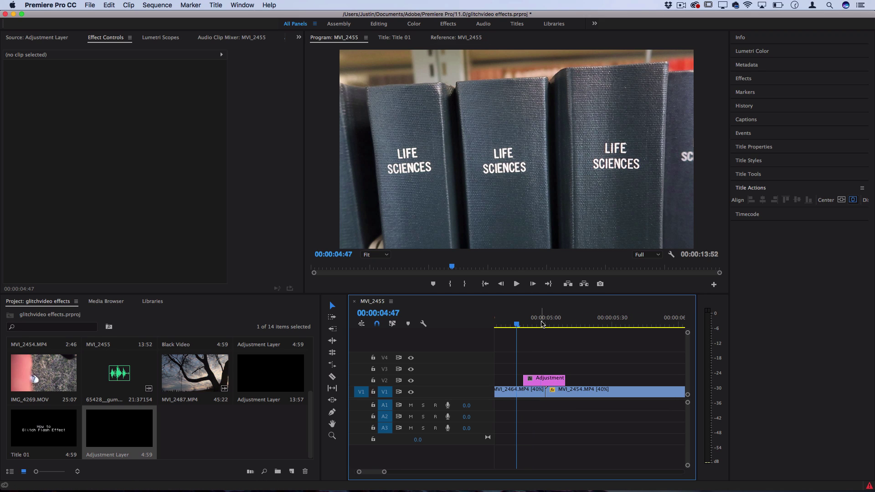
left_click(541, 323)
key("Left")
key("Left")
key("Left")
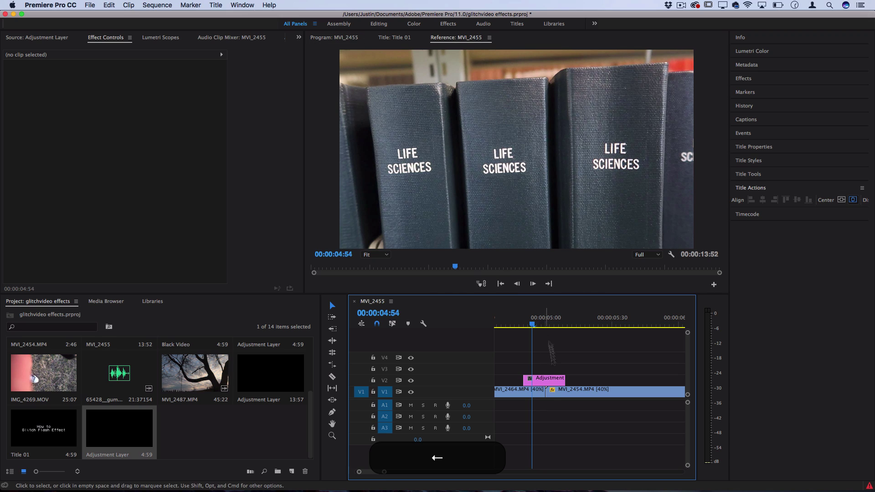
Find the Wave Warp effect and apply it to the adjustment layer on V2
left_click(554, 381)
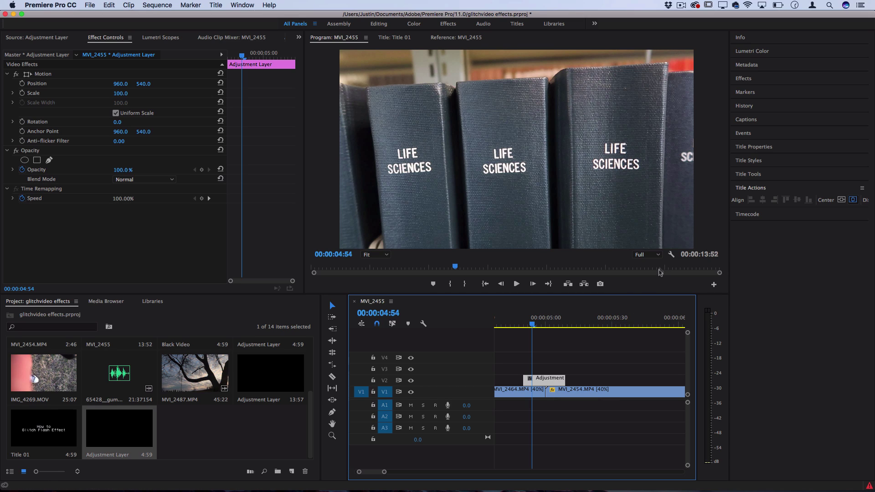
left_click(751, 80)
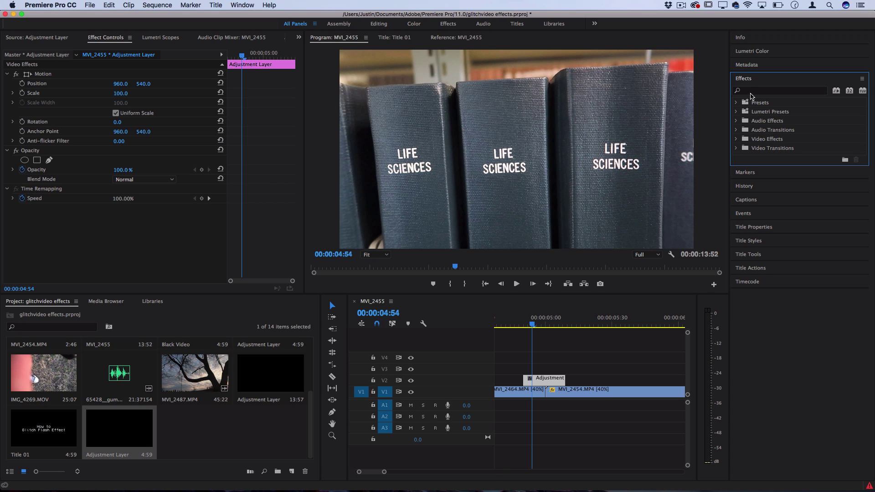
left_click(751, 92)
type("wave w")
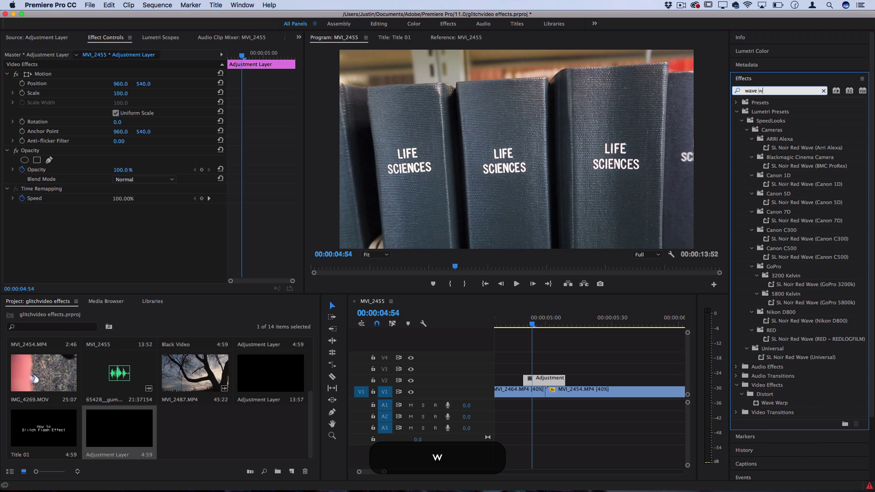
type("arp")
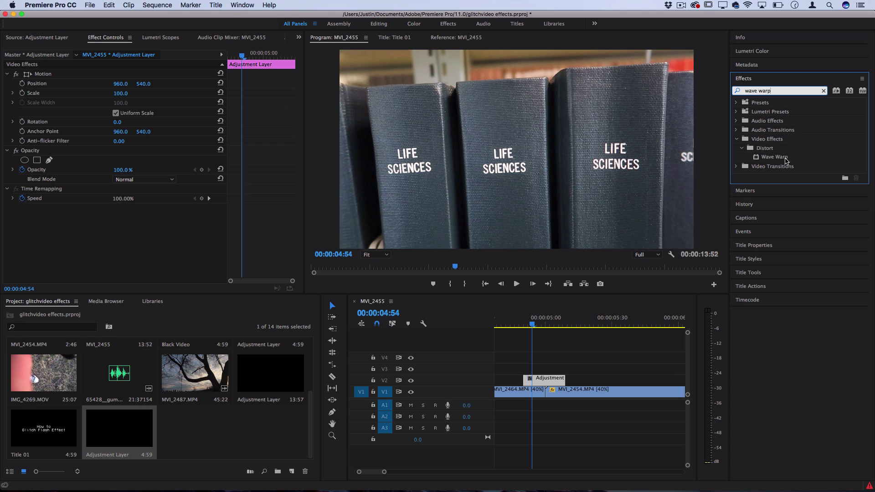
left_click_drag(785, 160, 539, 381)
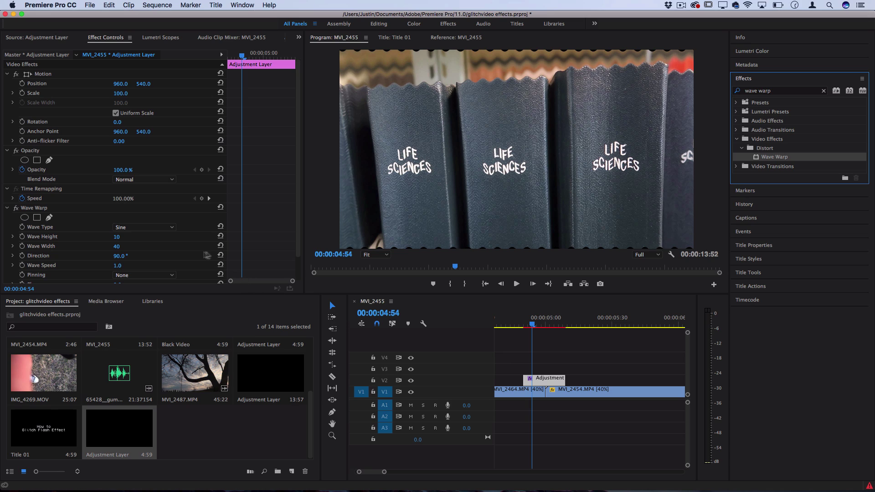
Set the wave type of the adjustment layer's Wave Warp effect to Noise
left_click(185, 254)
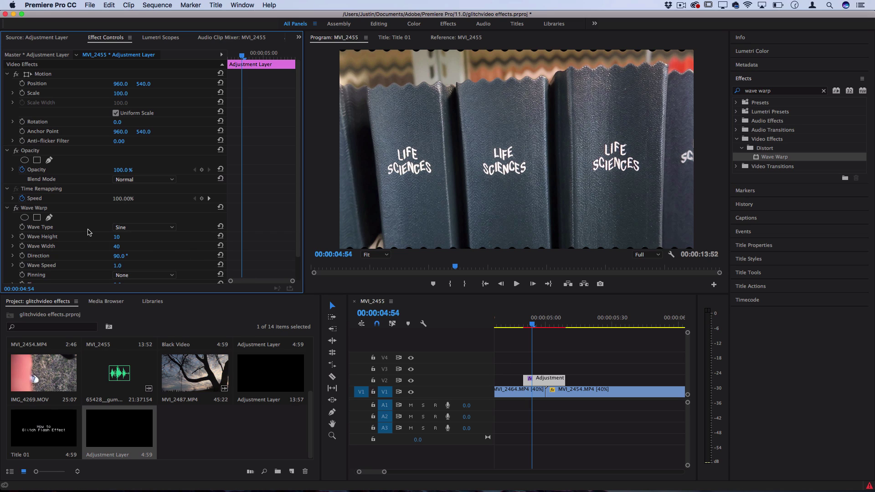
left_click(130, 229)
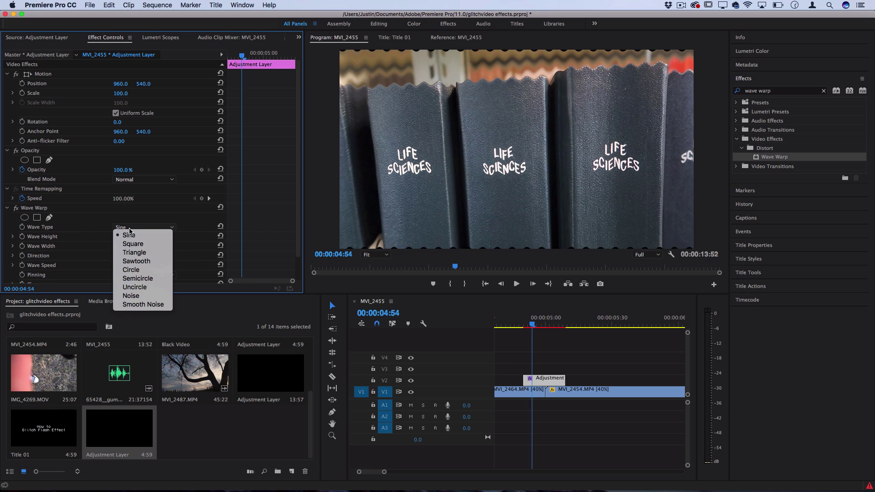
left_click(139, 297)
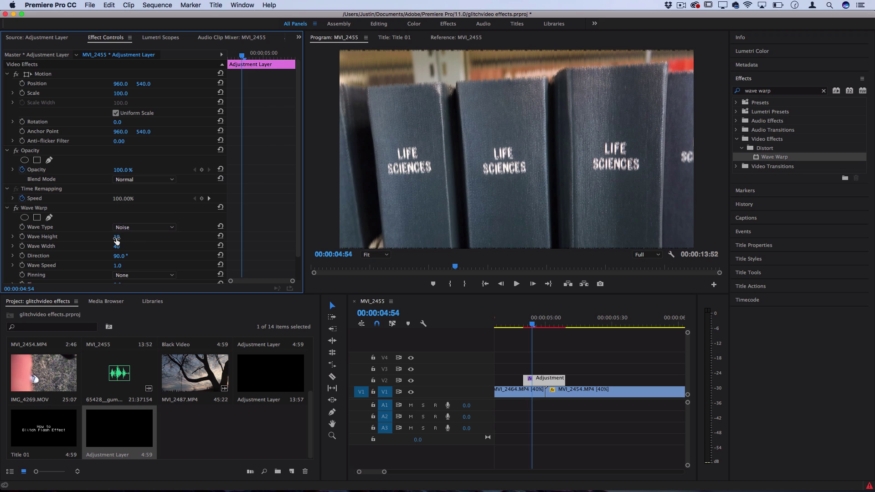
Set Wave Warp's wave height to 46, wave width to 1759 and pinning to All Edges
left_click_drag(117, 237, 68, 235)
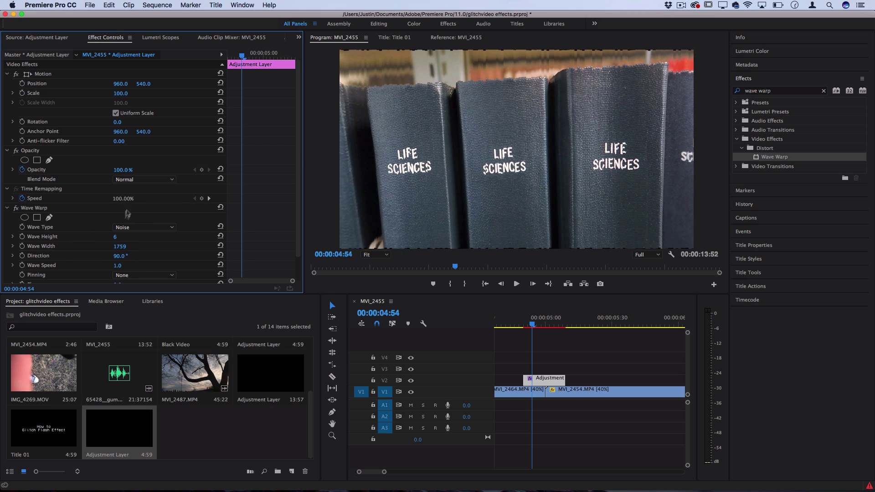
left_click_drag(116, 236, 137, 236)
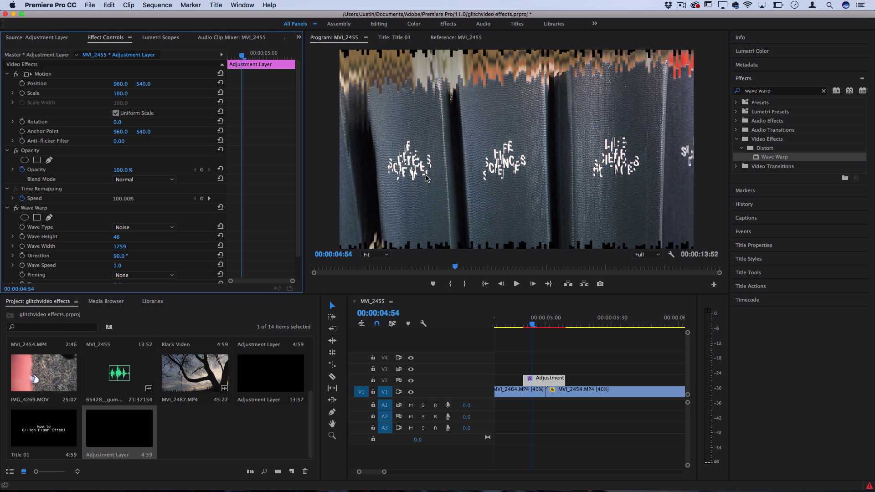
left_click(161, 275)
left_click(152, 293)
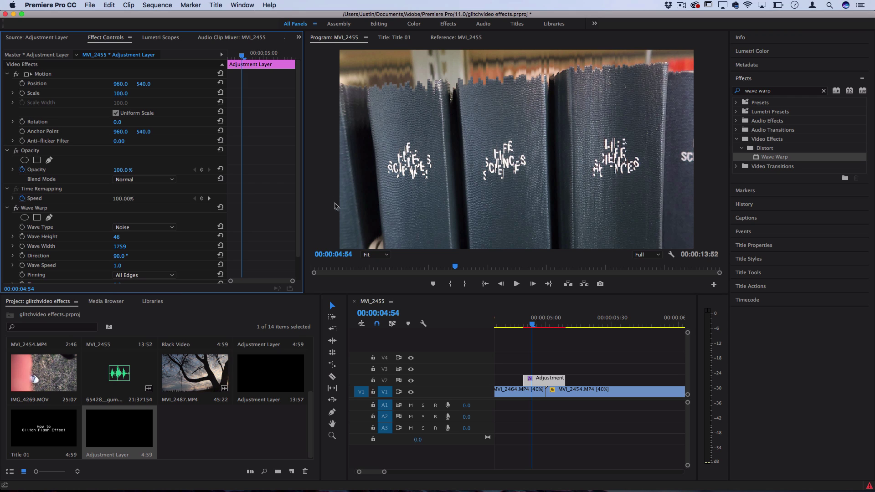
Step through the adjustment layer's frames to examine how the warp moves, and check the Wave Speed setting
left_click(526, 325)
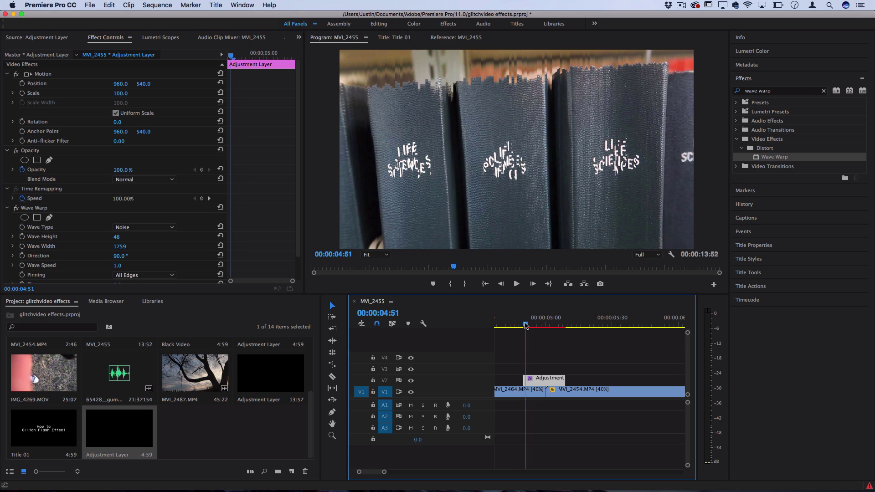
key("Right")
key("Right")
key("Right")
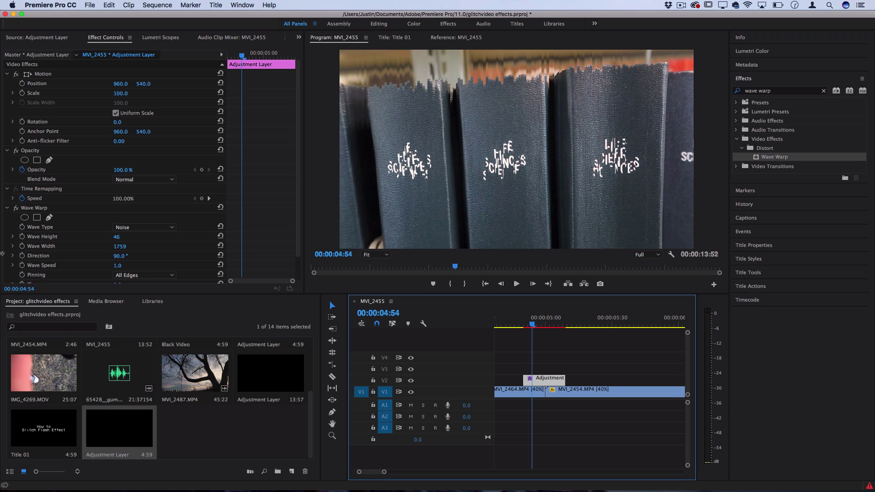
left_click(41, 268)
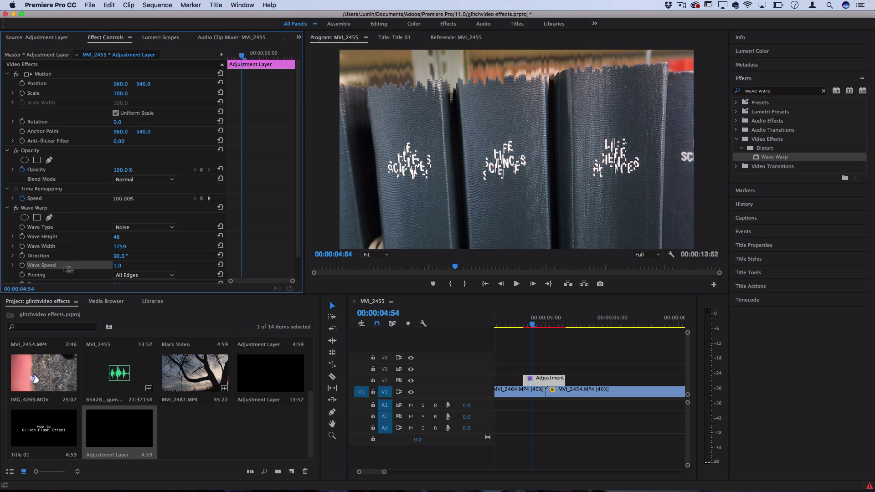
left_click(118, 266)
left_click(161, 266)
Play back the adjustment layer from 00:00:04:50 across the cut to preview the Wave Warp effect
left_click(522, 325)
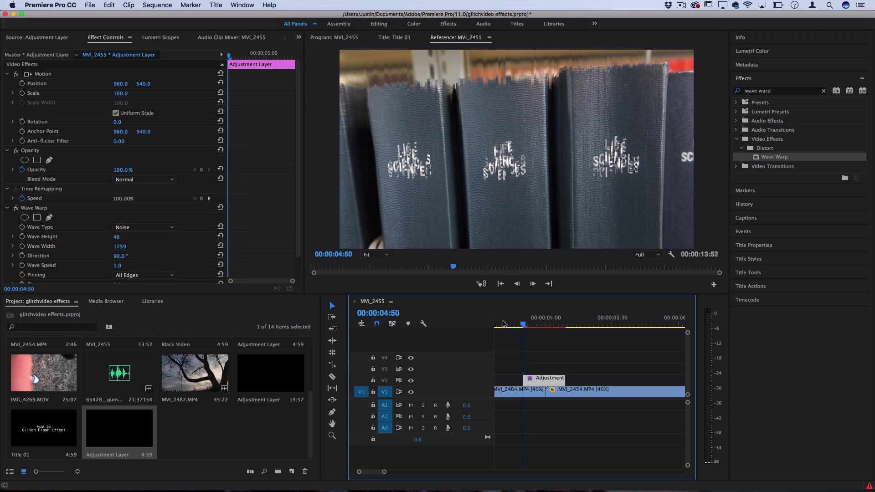
key("minus")
key("space")
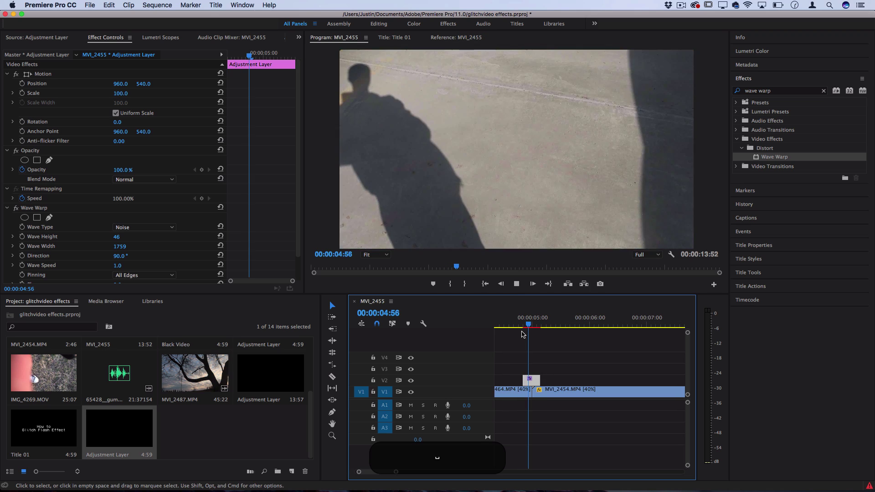
key("space")
key("equal")
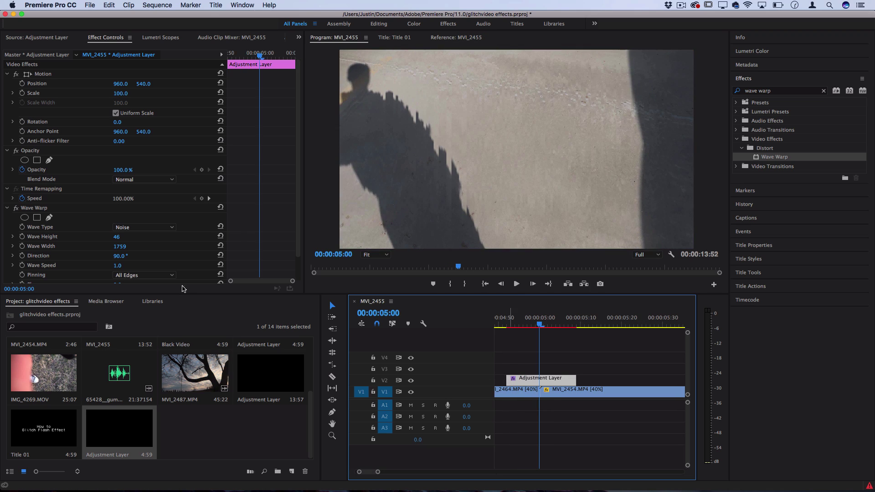
Try a Wave Warp direction of 180° on the adjustment layer
left_click(118, 258)
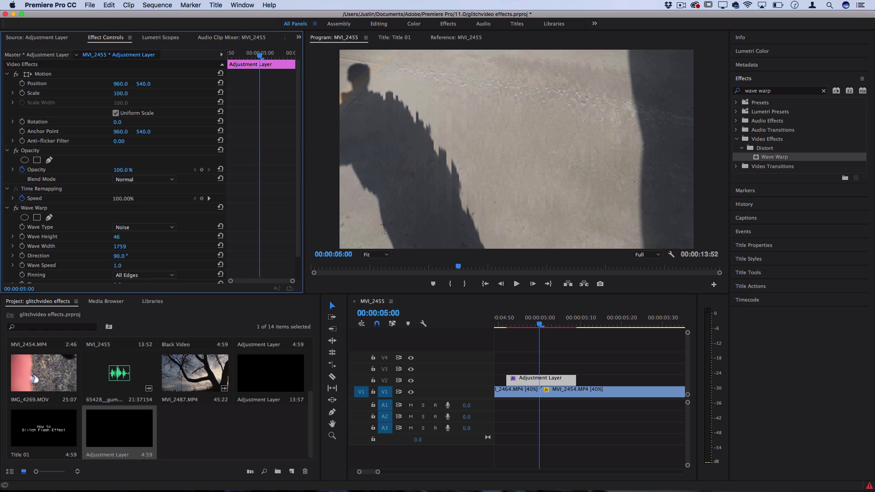
mouse_move(118, 257)
left_mouse_down()
mouse_move(160, 255)
mouse_move(129, 257)
left_mouse_up()
type("180")
key("Return")
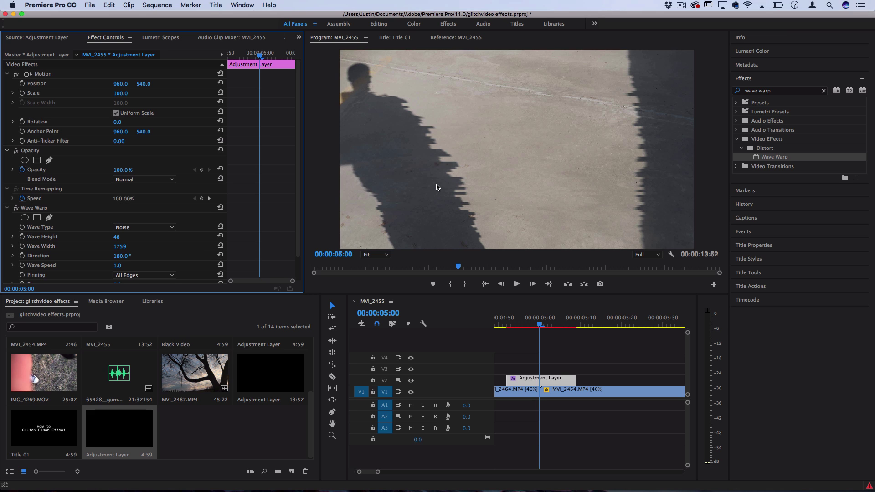
Preview the glitch transition across the cut and return the playhead to 00:00:05:00
key("space")
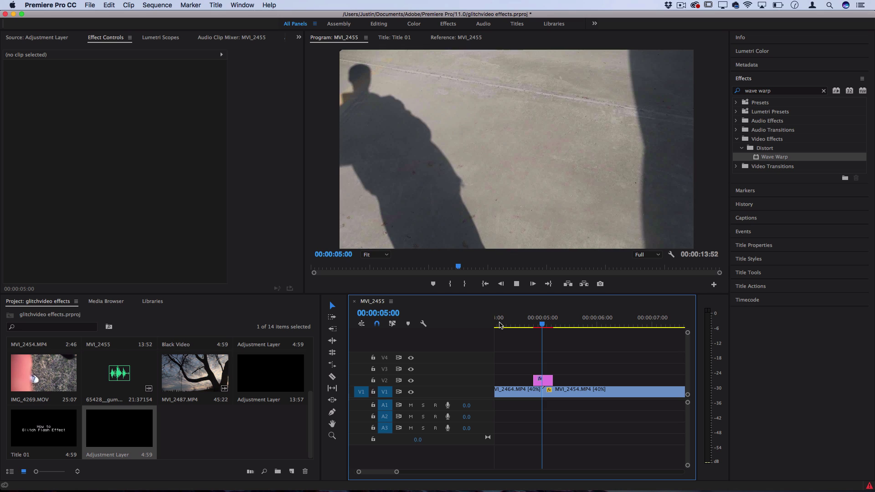
key("space")
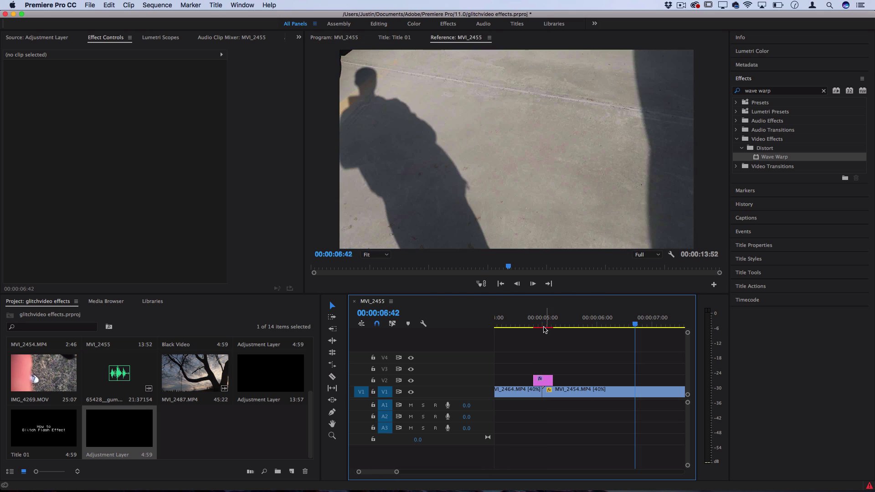
left_click_drag(541, 326, 542, 328)
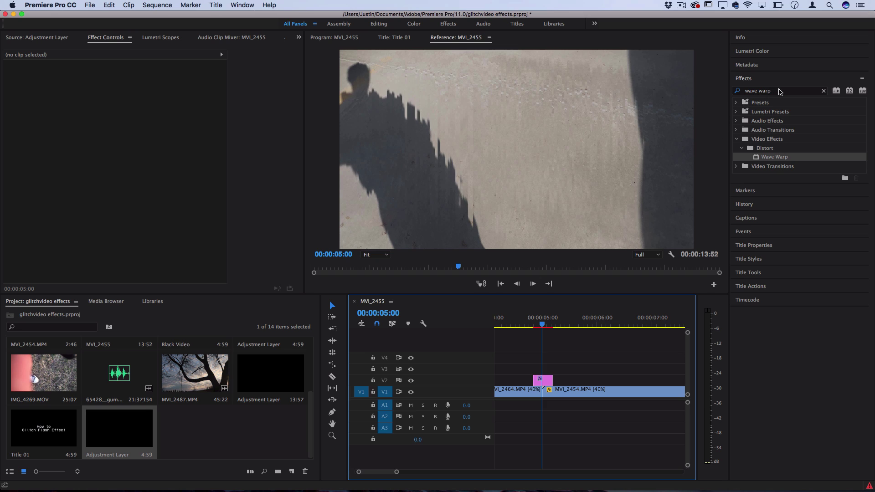
Find the Echo effect and apply it to the adjustment layer on V2
left_click(779, 91)
type("echo")
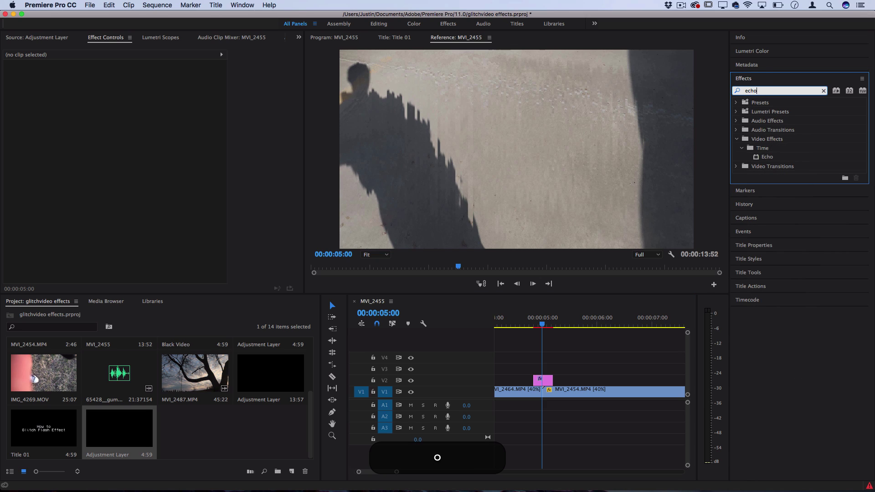
left_click_drag(766, 156, 533, 380)
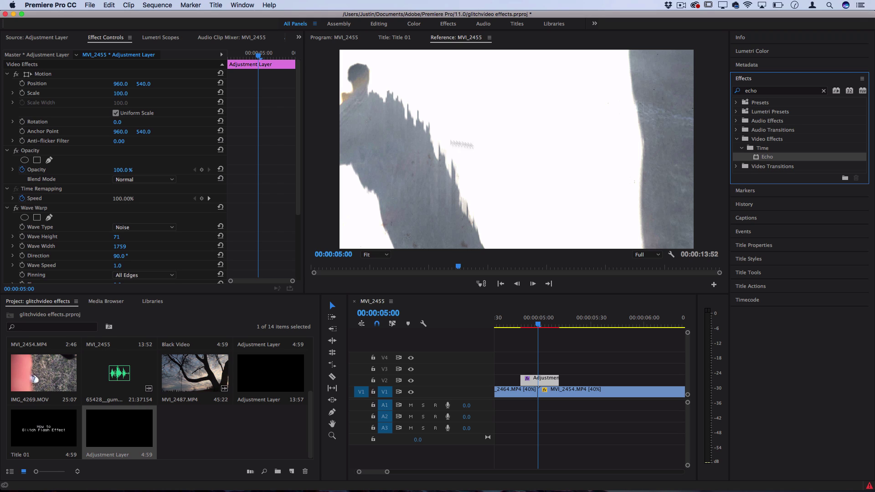
Set the echo time of the adjustment layer's Echo effect to 1.000 seconds
scroll(299, 178, "down", 2)
left_click_drag(299, 178, 300, 208)
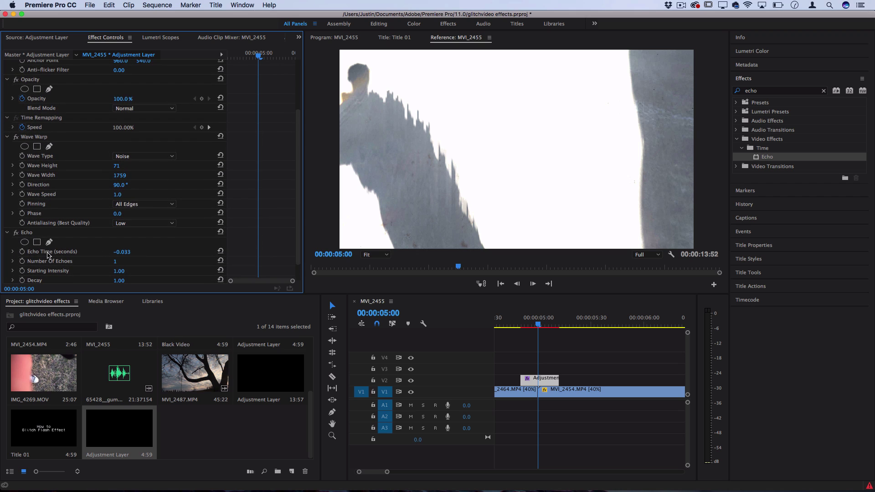
left_click_drag(298, 167, 299, 183)
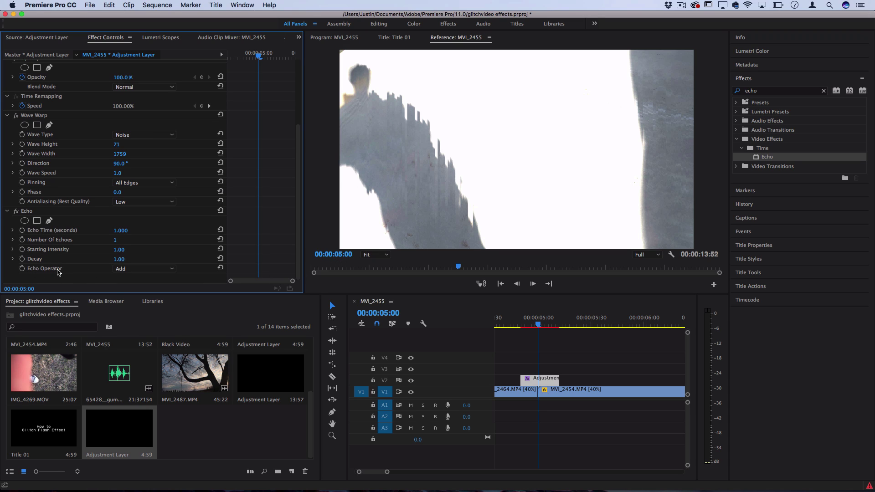
Try the Screen and Minimum echo operators on the adjustment layer's Echo effect, and return the operator to Add
left_click(126, 271)
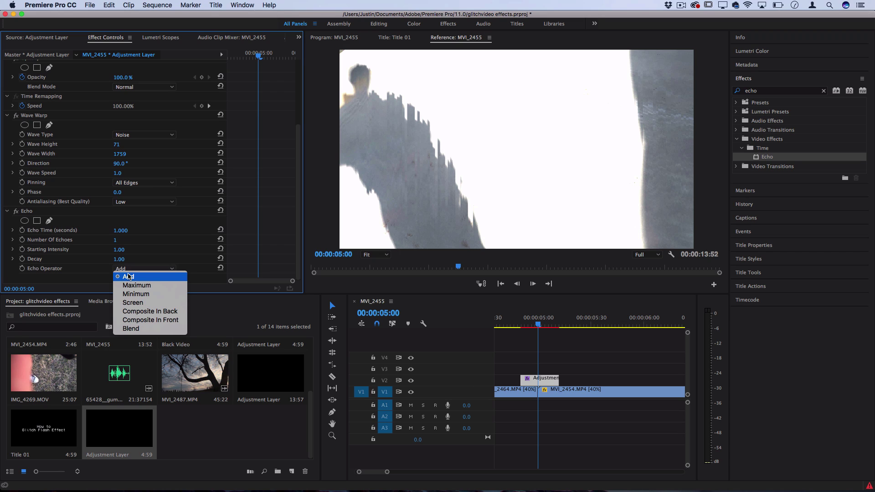
left_click(138, 304)
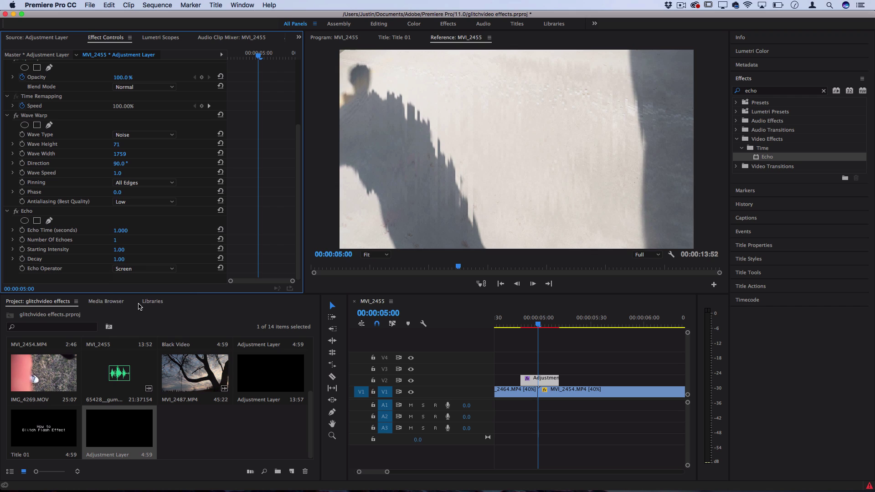
left_click(147, 269)
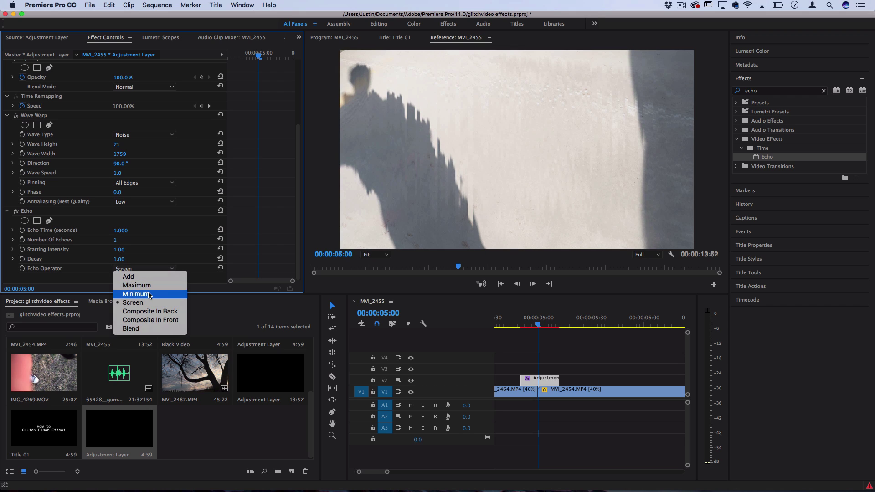
left_click(149, 293)
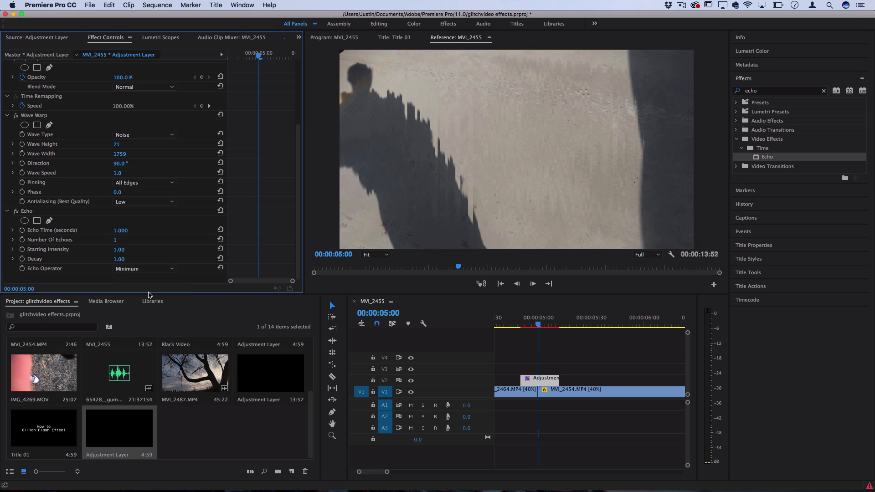
left_click(147, 269)
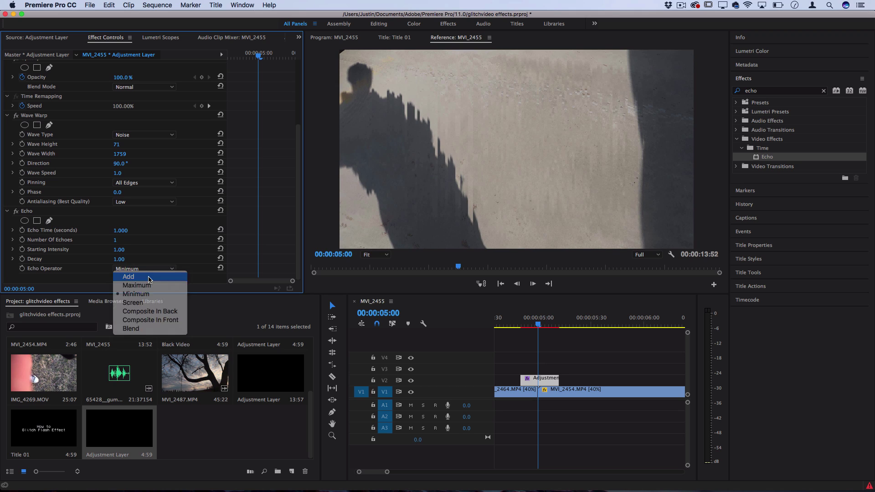
left_click(150, 276)
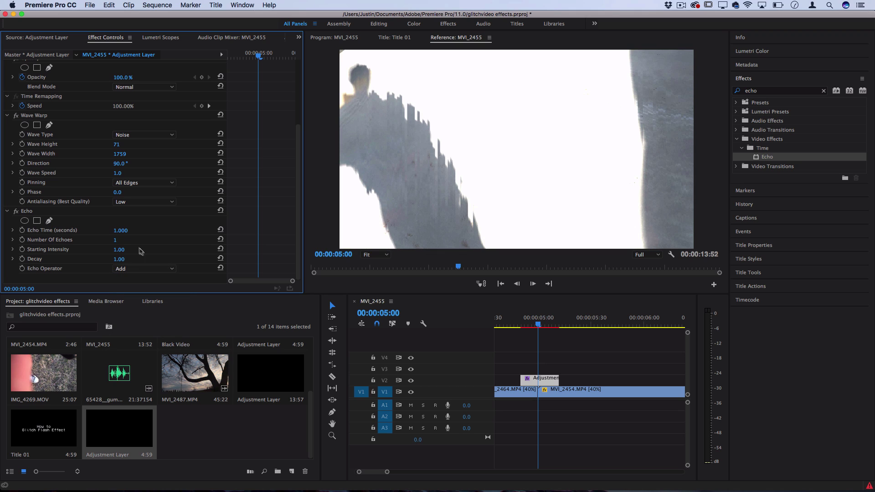
Set the Echo effect's number of echoes to 2 and its decay to 0.50
left_click(116, 241)
key("Up")
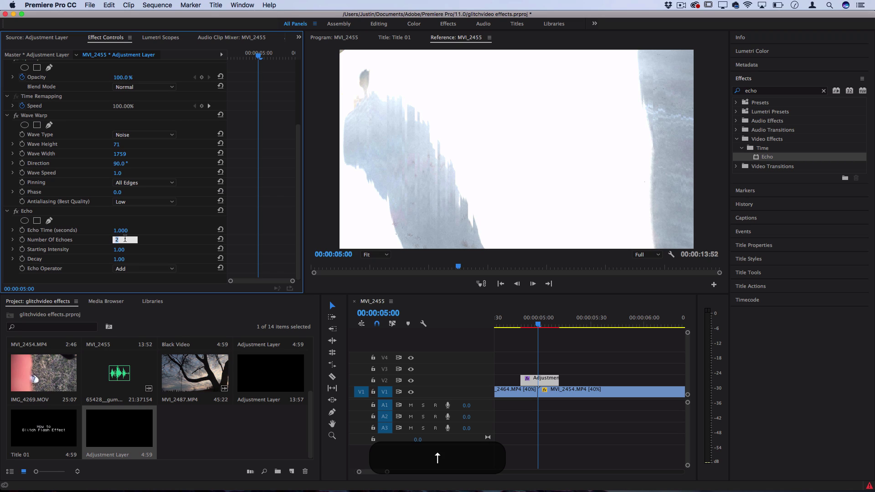
left_click(151, 252)
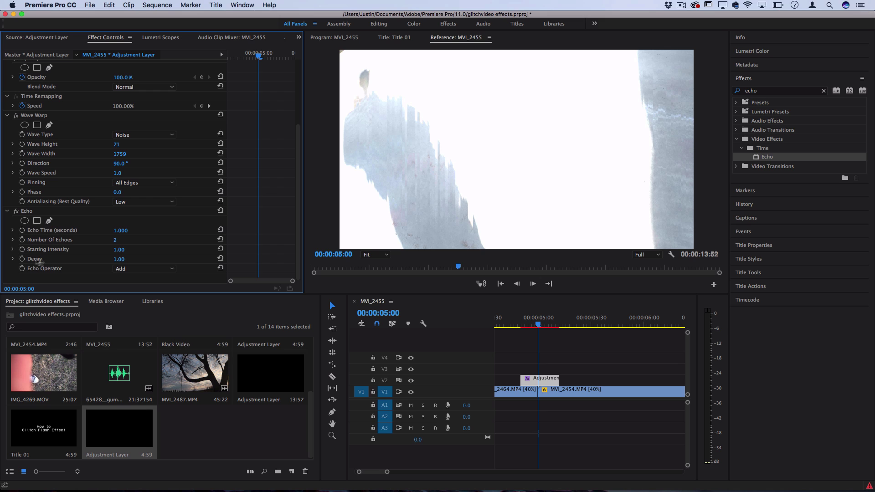
mouse_move(118, 259)
left_mouse_down()
mouse_move(74, 259)
mouse_move(113, 258)
left_mouse_up()
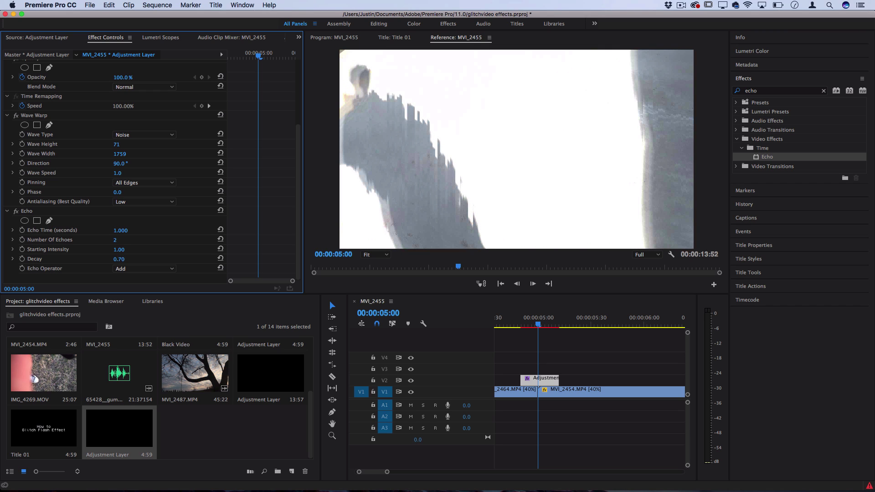
left_click(121, 258)
key("Up")
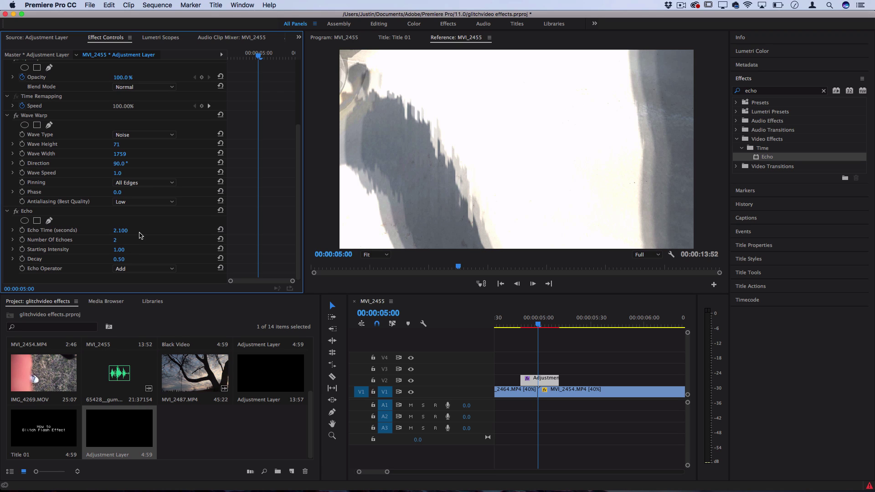
Set the echo time of the adjustment layer's Echo effect to 2.000 seconds
left_click(122, 230)
type("2")
key("Return")
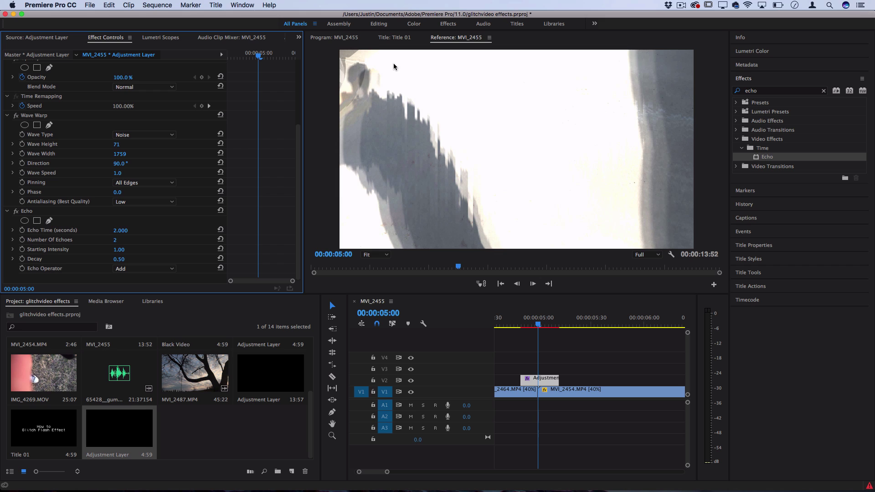
Play the sequence from the start of the adjustment layer to preview the combined Wave Warp and Echo transition
left_click(521, 326)
key("space")
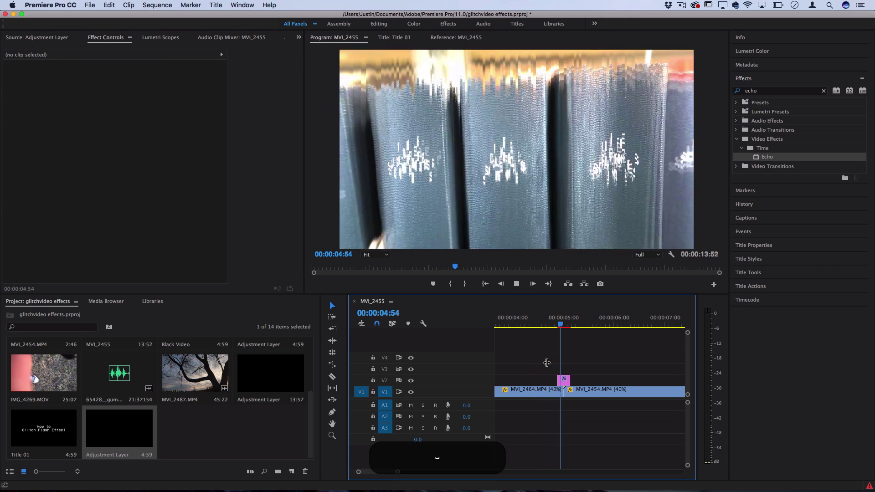
key("space")
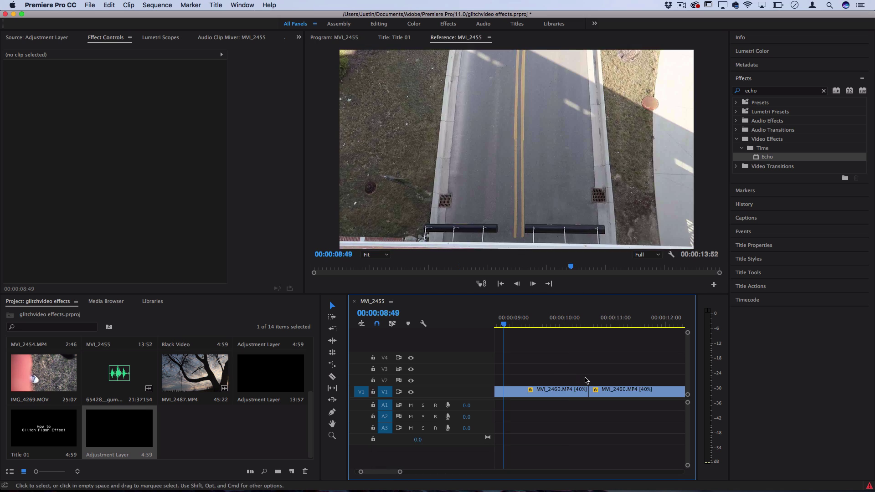
Duplicate the glitch adjustment layer on V2 to the previous cut, the end of MVI_2454.MP4 and the middle of that clip
scroll(585, 378, "down", 5)
scroll(527, 364, "left", 5)
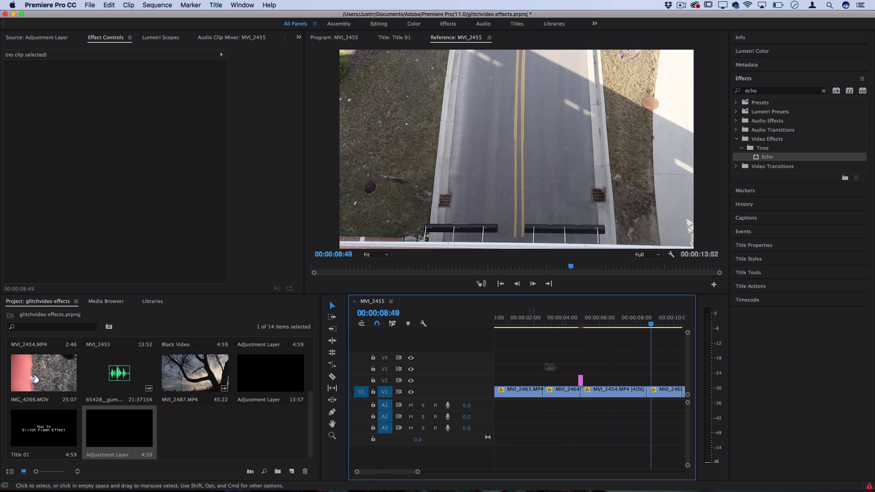
left_click(580, 379)
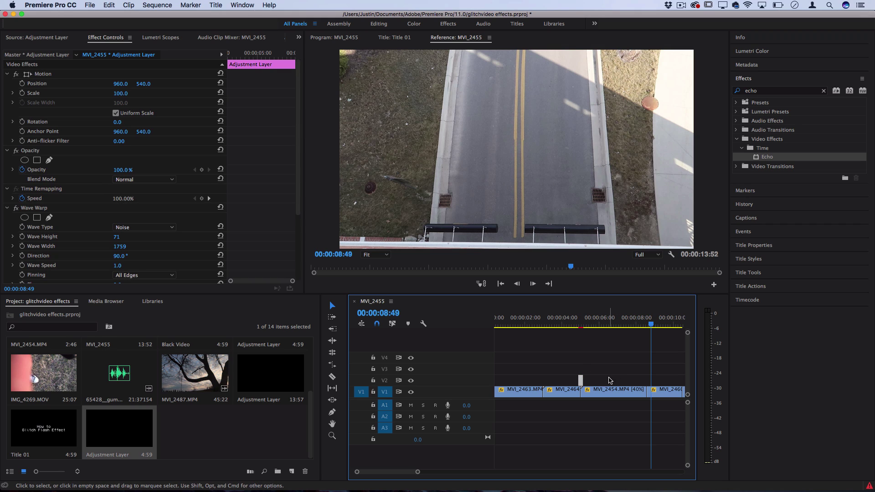
key("alt")
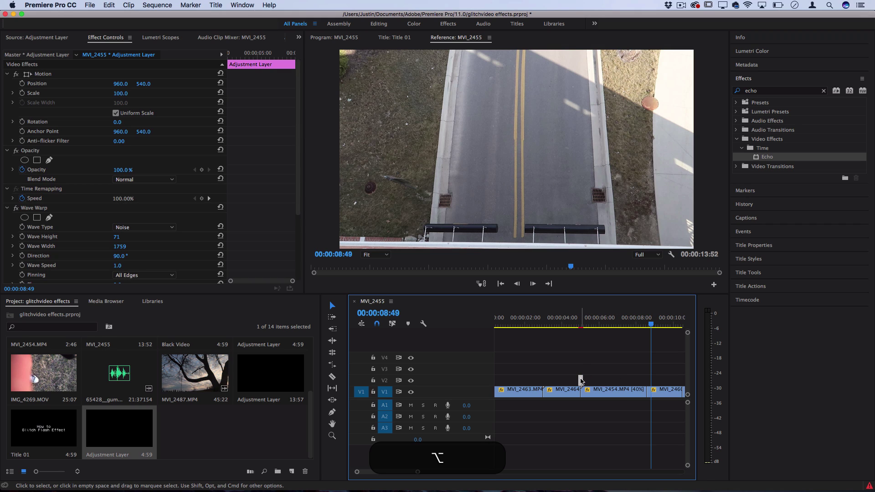
left_click_drag(581, 380, 643, 380)
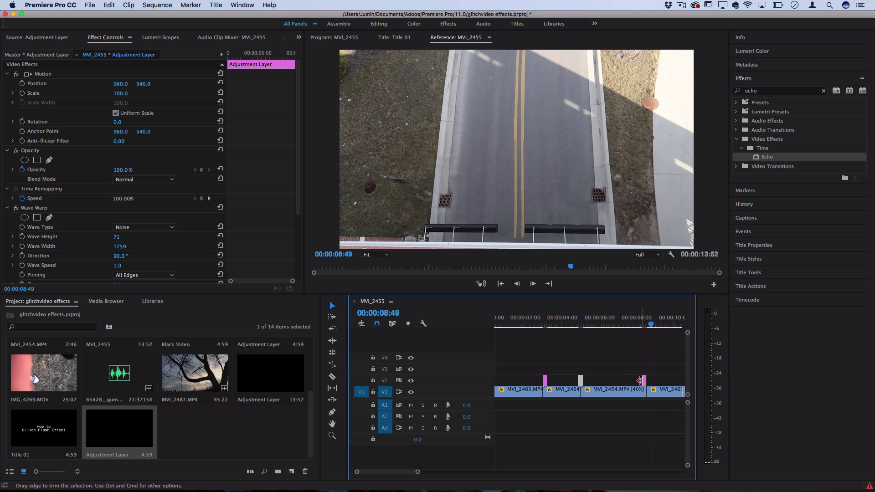
key("alt")
left_click_drag(640, 381, 610, 381)
Preview the duplicated glitch in the middle of MVI_2454.MP4, playing from 00:00:06:16
left_click(611, 324)
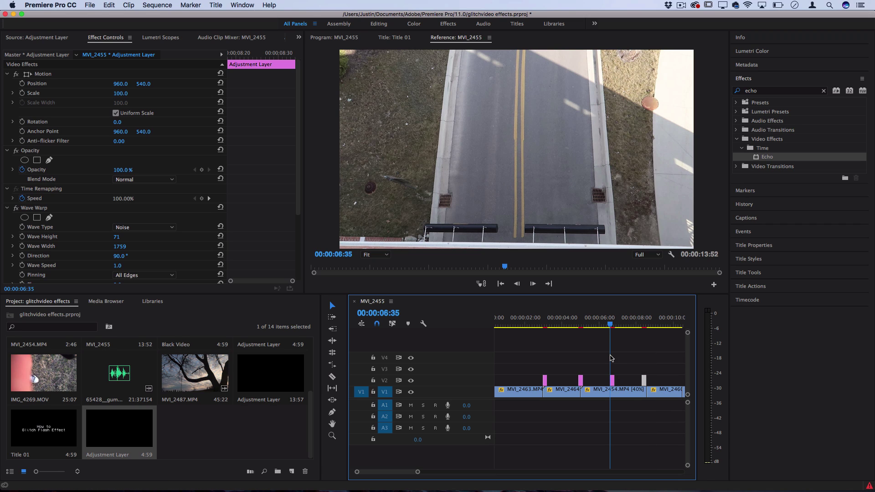
key("=")
left_click(592, 322)
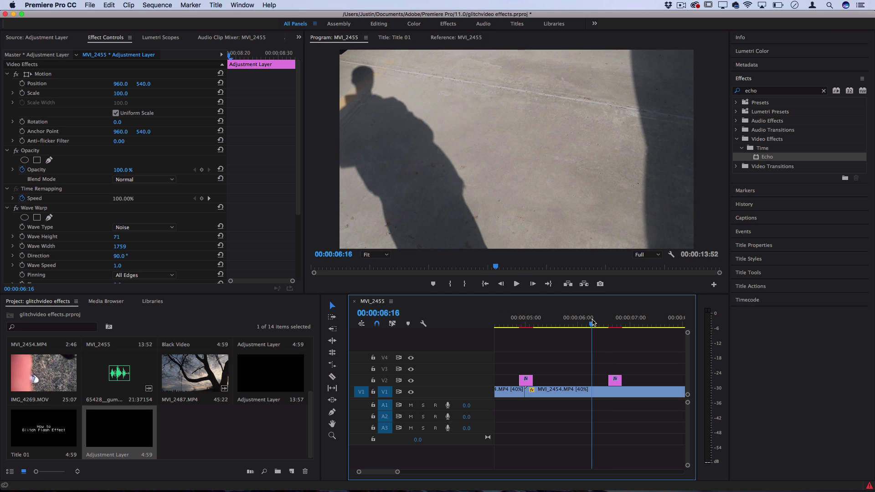
key("space")
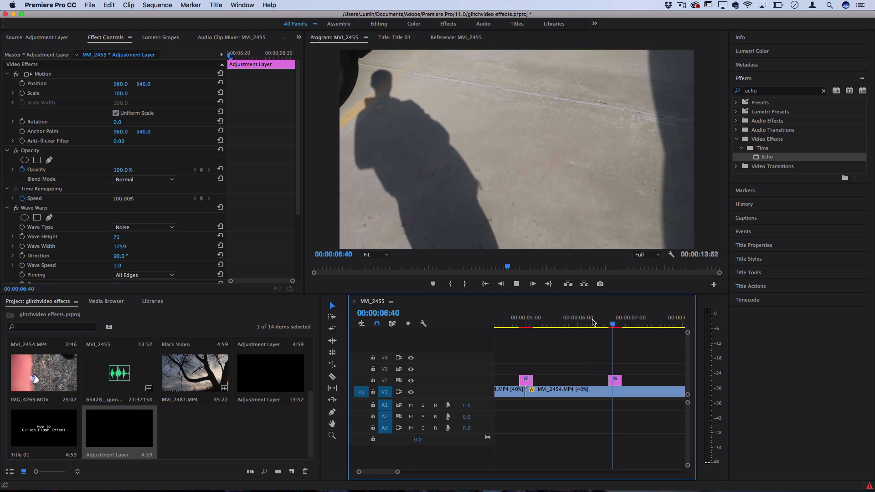